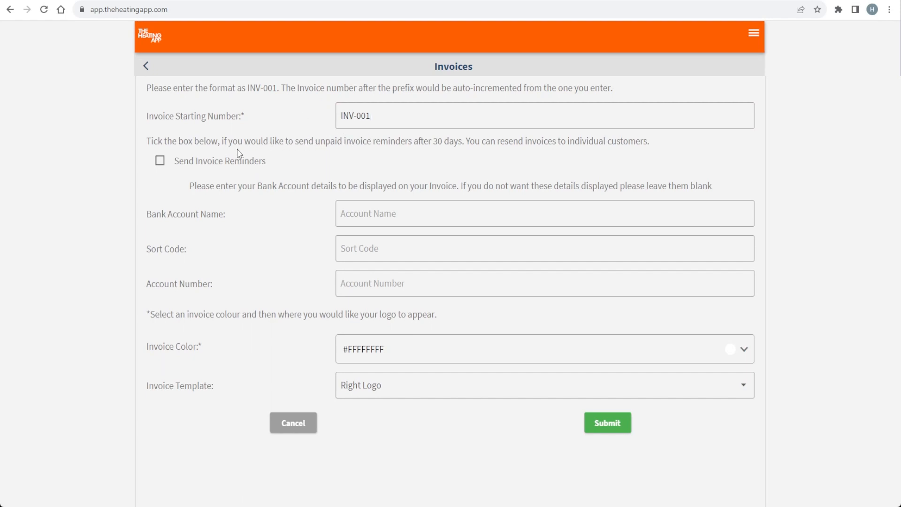
Enable invoice reminders and enter the bank account name "HA BANK" with the sort code and account number.
click(160, 162)
text(HA BANK)
click(418, 253)
text(000000)
click(452, 284)
text(00000000)
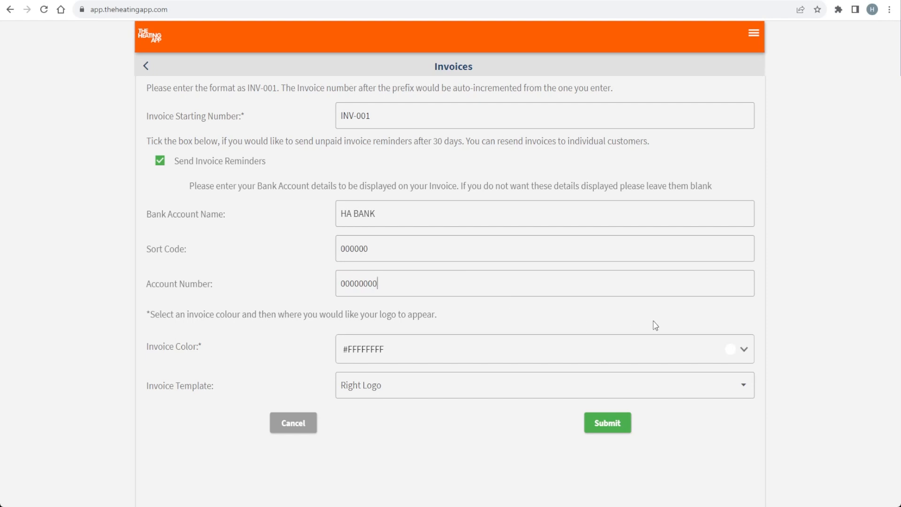
Set the invoice colour to orange, RGB 255, 107, 1 (#FFFF6B01).
click(746, 351)
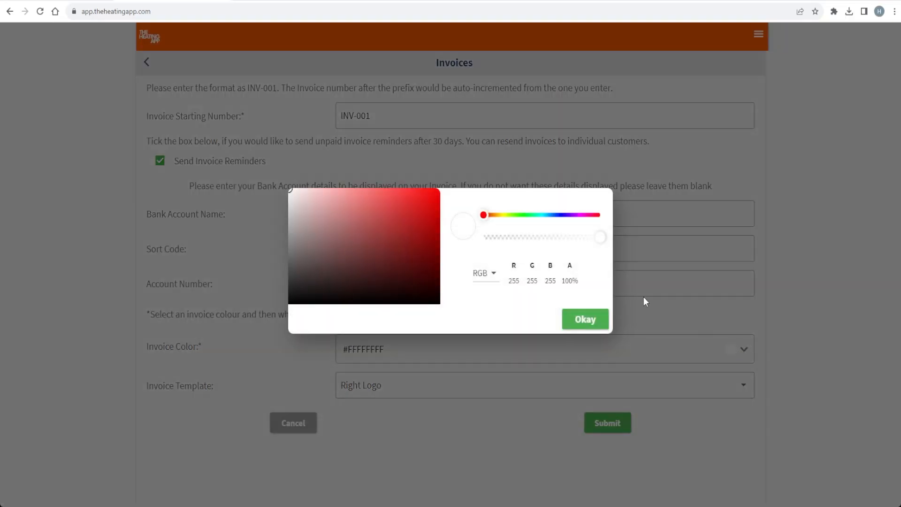
drag(483, 215, 493, 218)
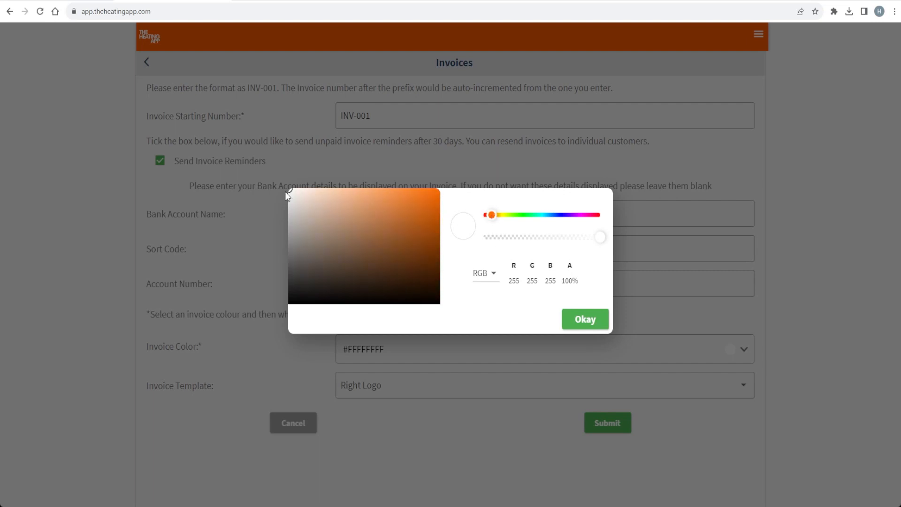
click(290, 190)
mouse_move(290, 190)
mouse_down()
mouse_move(355, 201)
mouse_move(443, 192)
mouse_up()
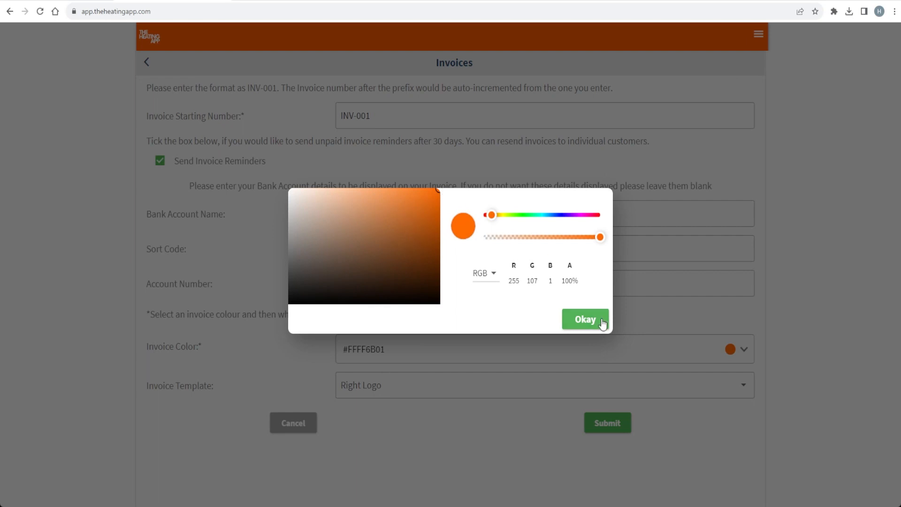
click(603, 324)
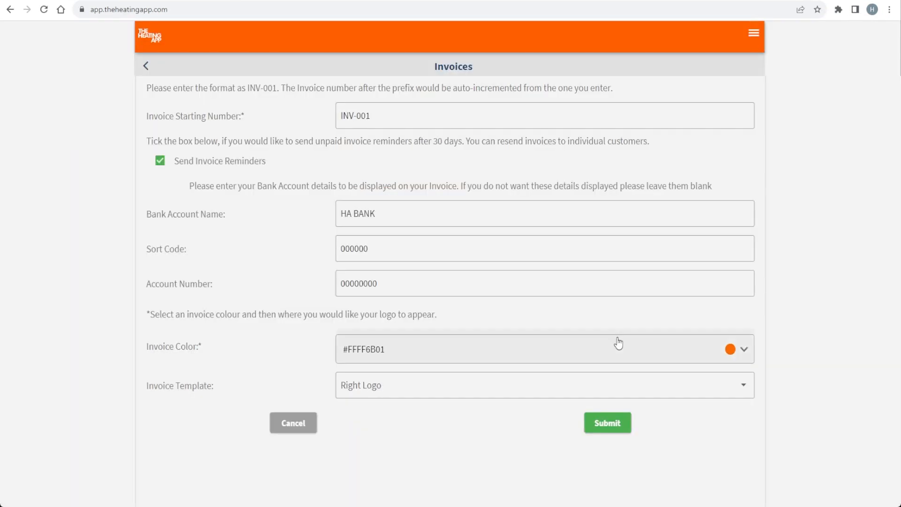
Choose the Center Logo invoice template and submit the invoice settings.
click(744, 388)
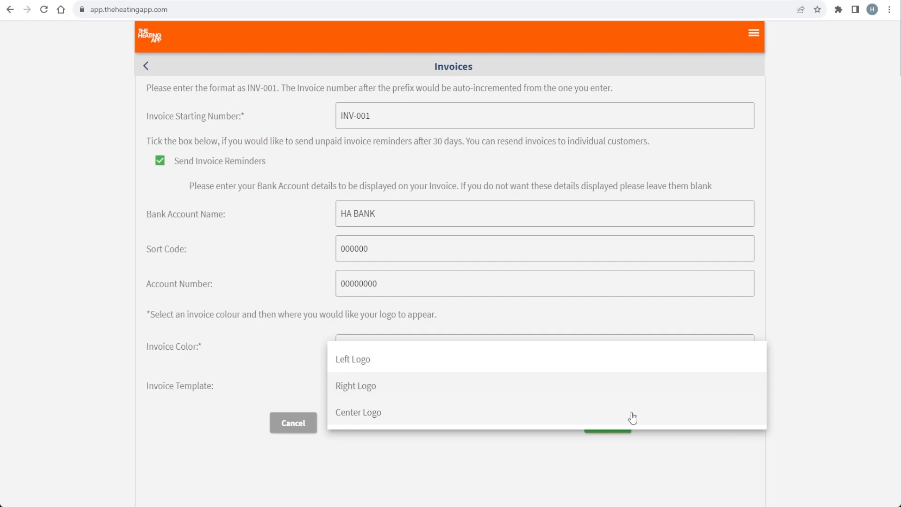
click(633, 417)
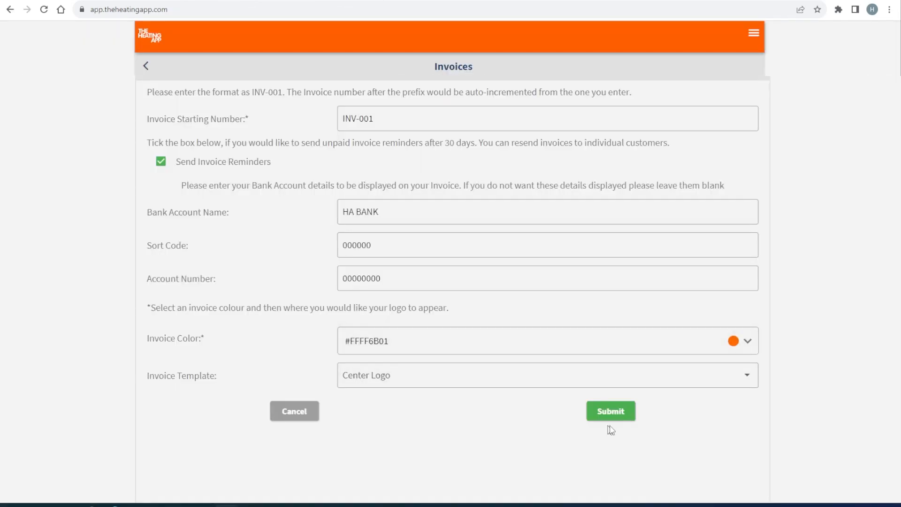
click(612, 419)
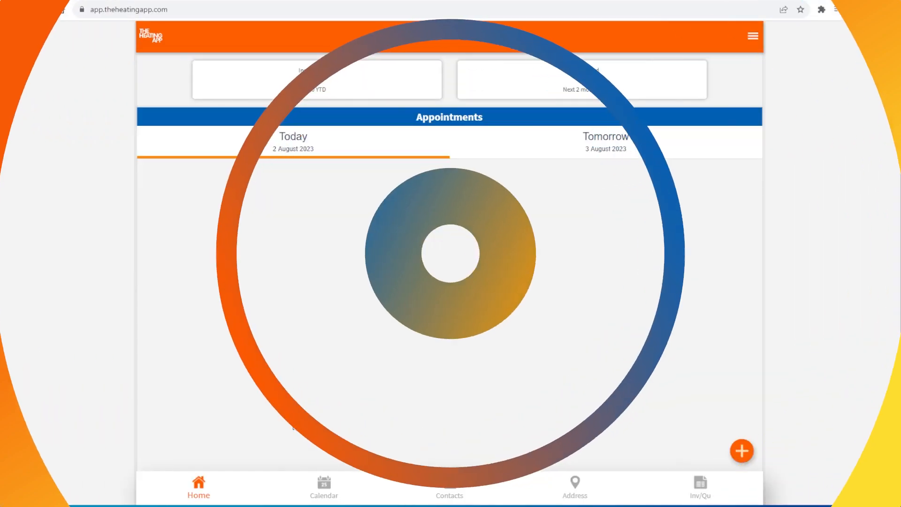
Start a new service described "Annual Boiler Service - includes thorough inspection, cleaning, safety checks, and efficiency test. Maintains warranty, ensures safety, prevents breakdowns.".
click(752, 36)
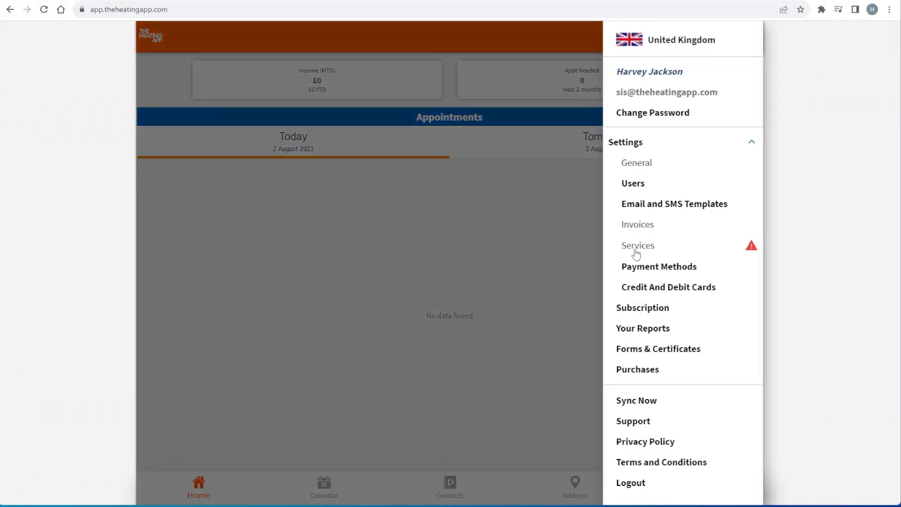
click(636, 246)
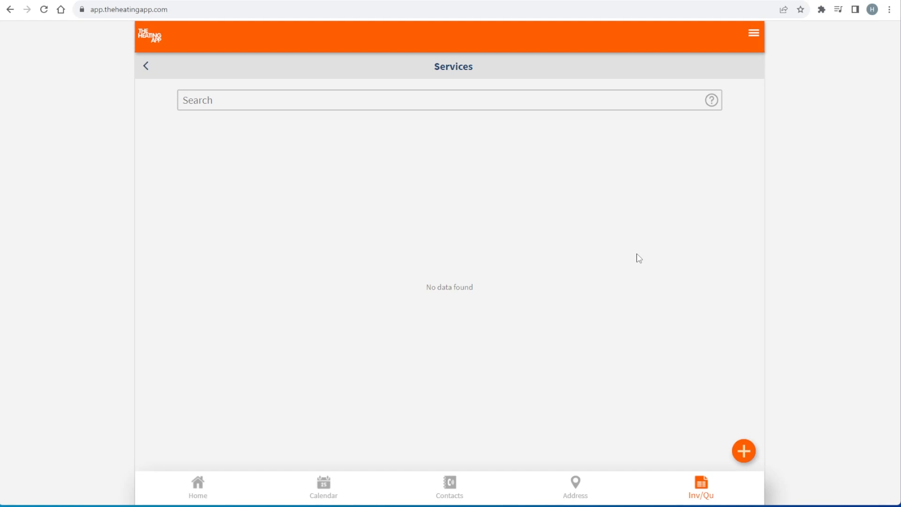
click(744, 457)
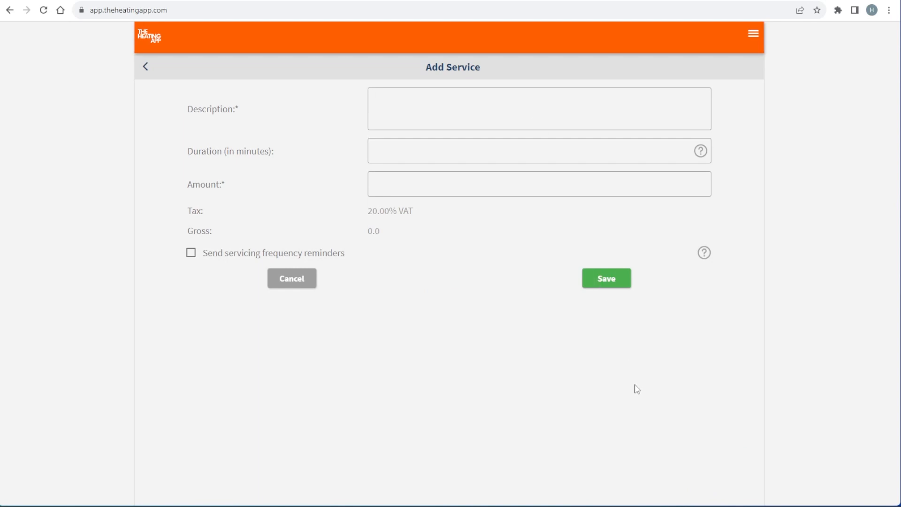
text(Annual Boiler Service - i)
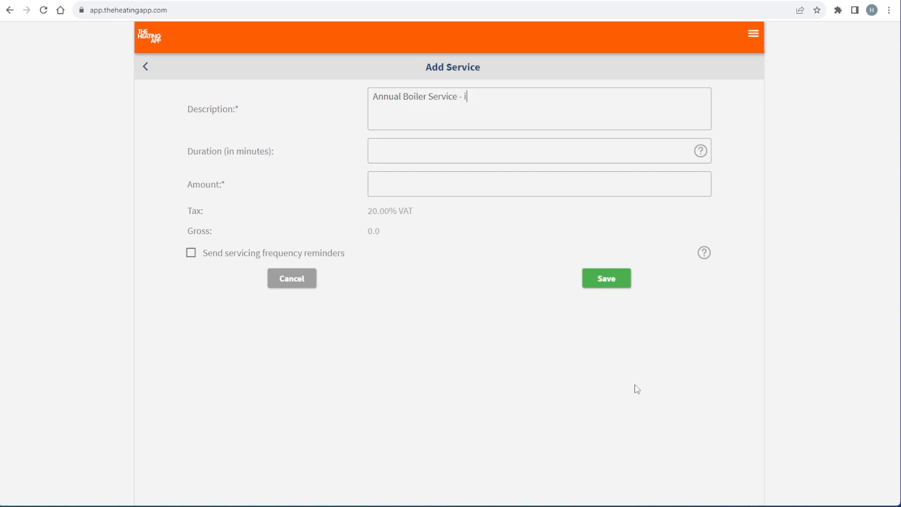
text(ncludes thorough inspection, cleaning)
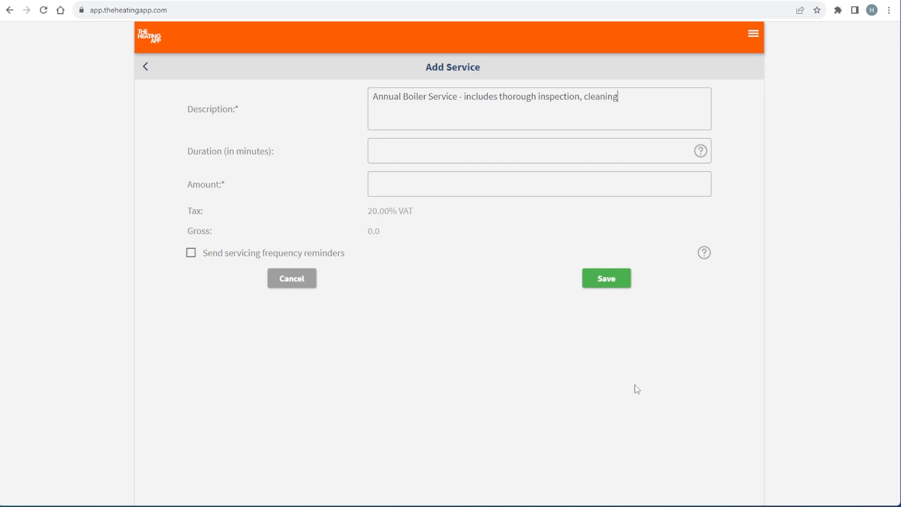
text(, safety checks, and ef)
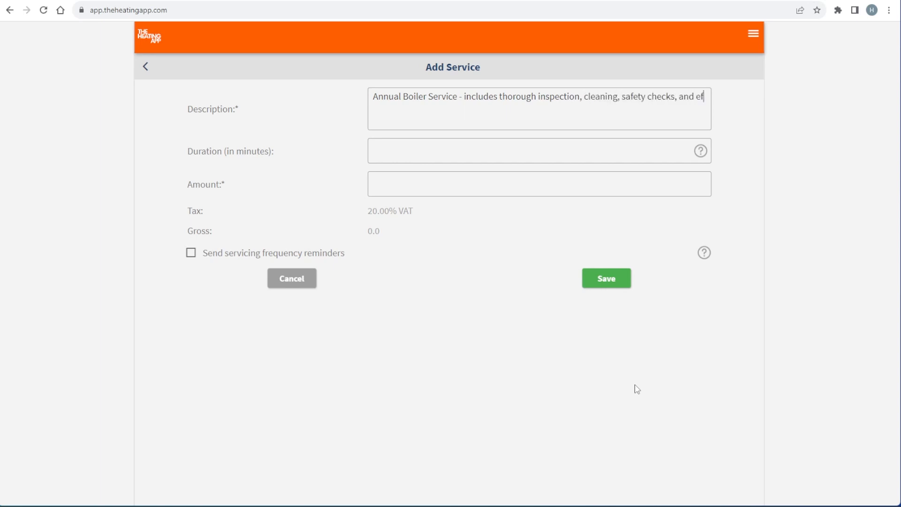
text(ficiency test. Maintains warranty, ensures)
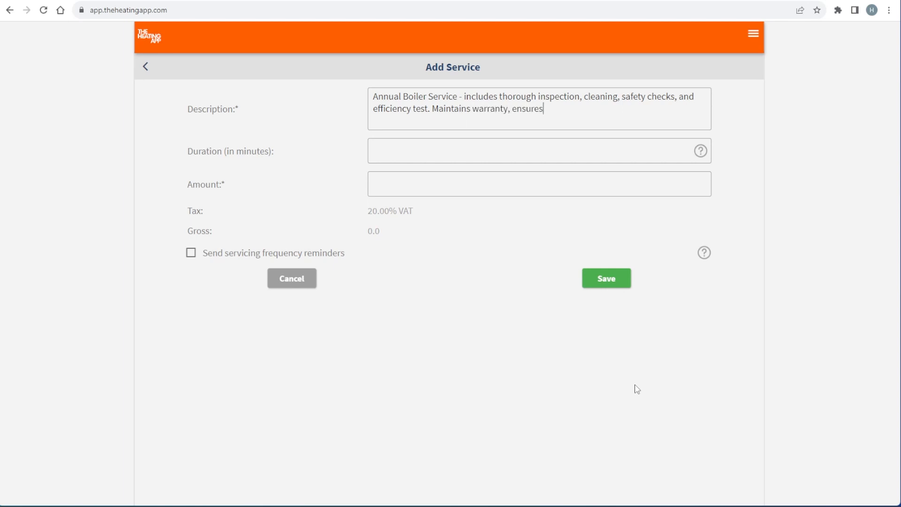
text( safety, prevents breakdowns.)
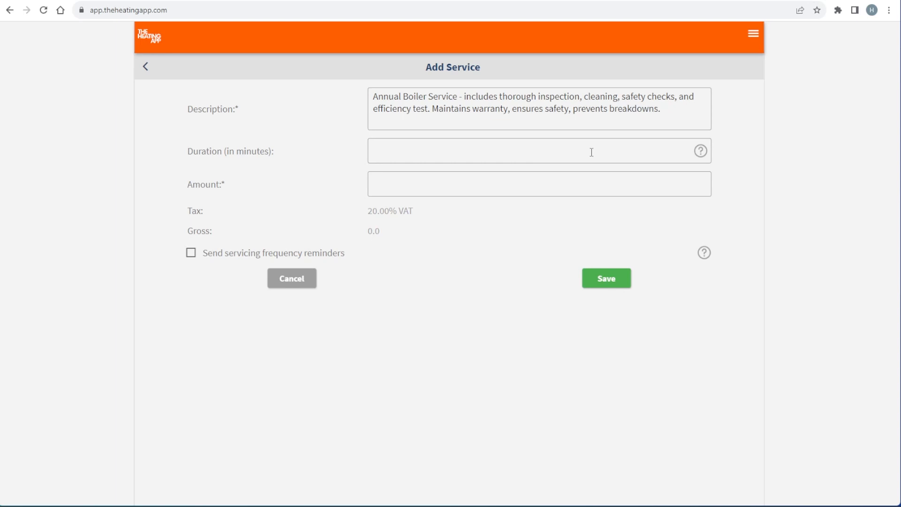
Set the boiler service's duration to 60 minutes and amount to 150, enable servicing frequency reminders, and save it.
click(591, 152)
text(60)
click(617, 184)
text(150)
click(190, 253)
click(606, 282)
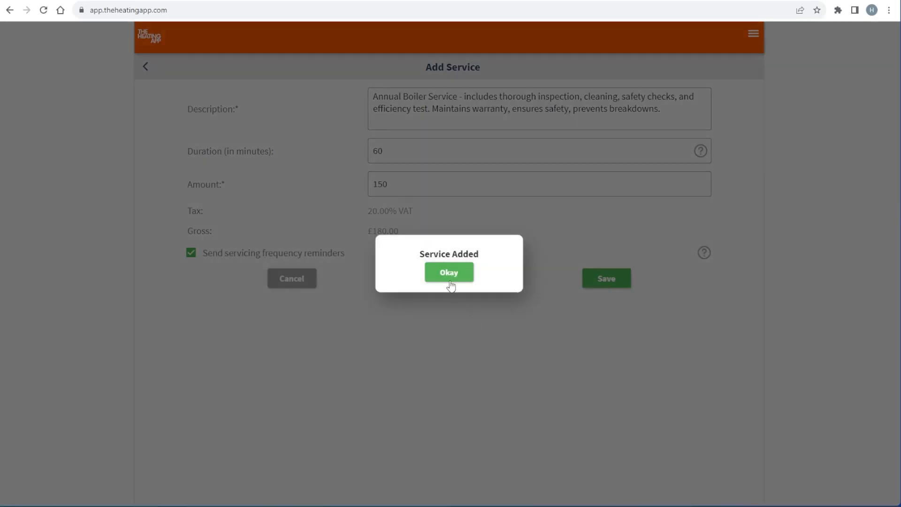
click(449, 282)
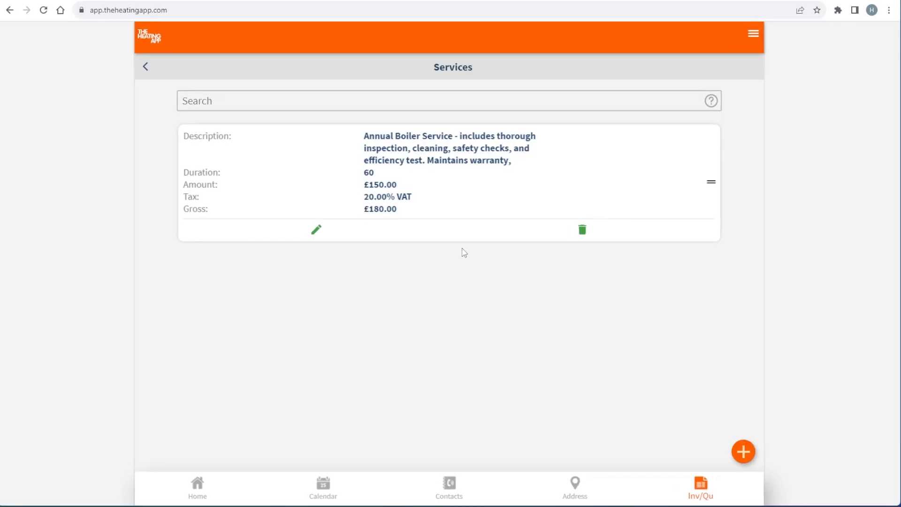
Start another service described "Cowl Installation - Install a new cowl suitable for smokeless fuels tested and approved under the test BSEN-1856-1:2003.".
click(742, 452)
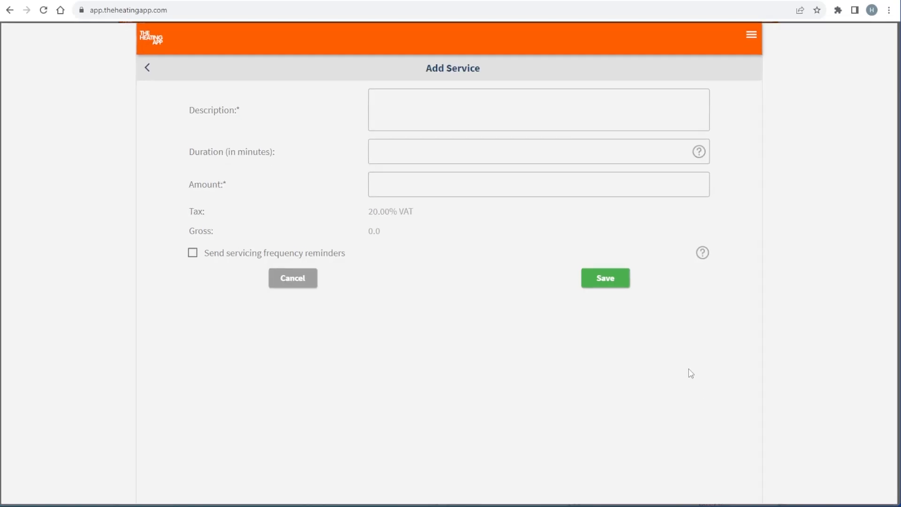
text(Cowl In)
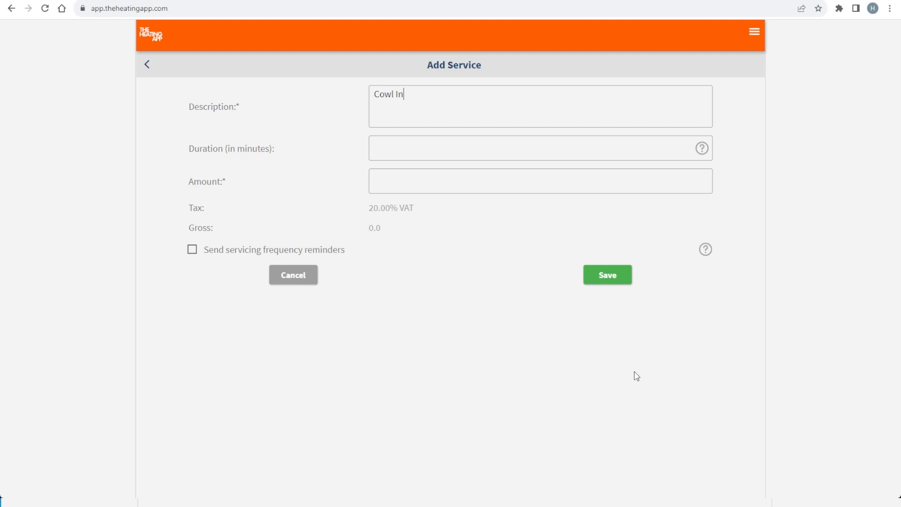
text(stallation - Install a new cowl suitable for smokeless fuels tested and approved under the test BSE)
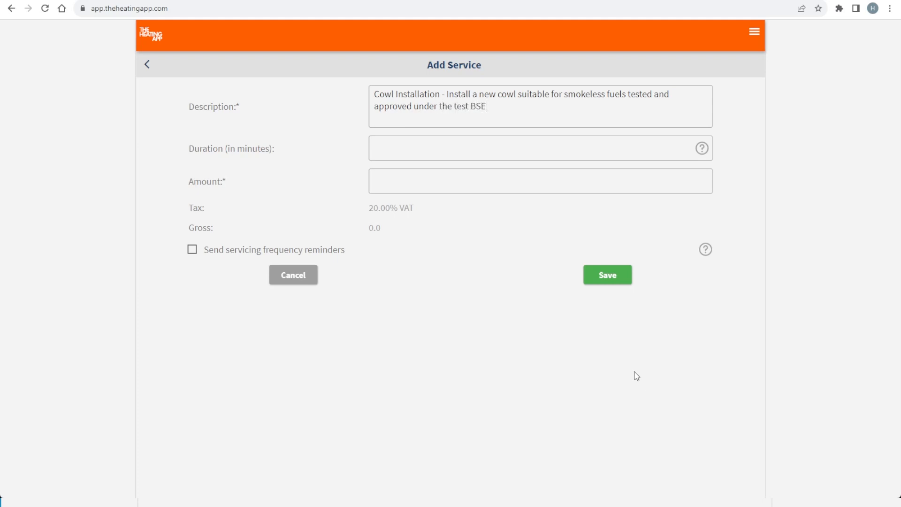
text(N-1856-1:200)
text(3.)
Set the cowl installation's duration to 90 minutes and amount to 200, and save the service.
click(543, 151)
text(90)
click(541, 190)
text(200)
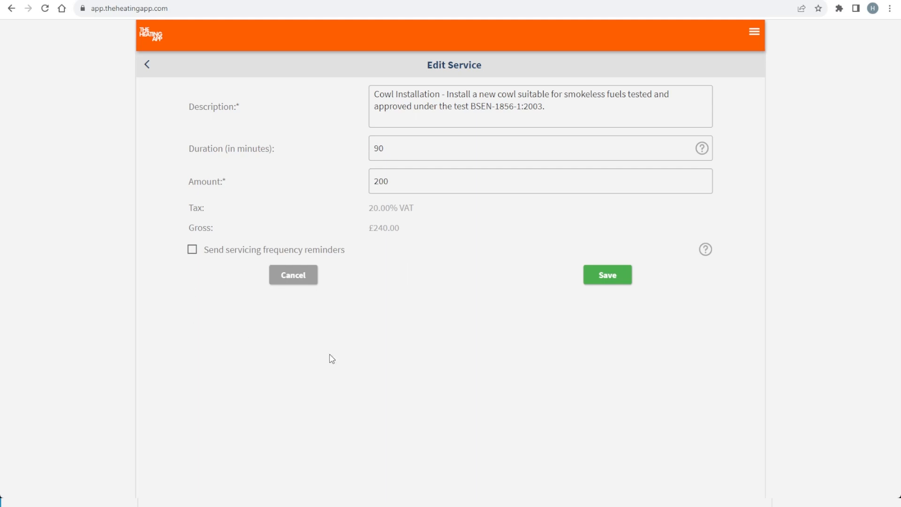
click(607, 277)
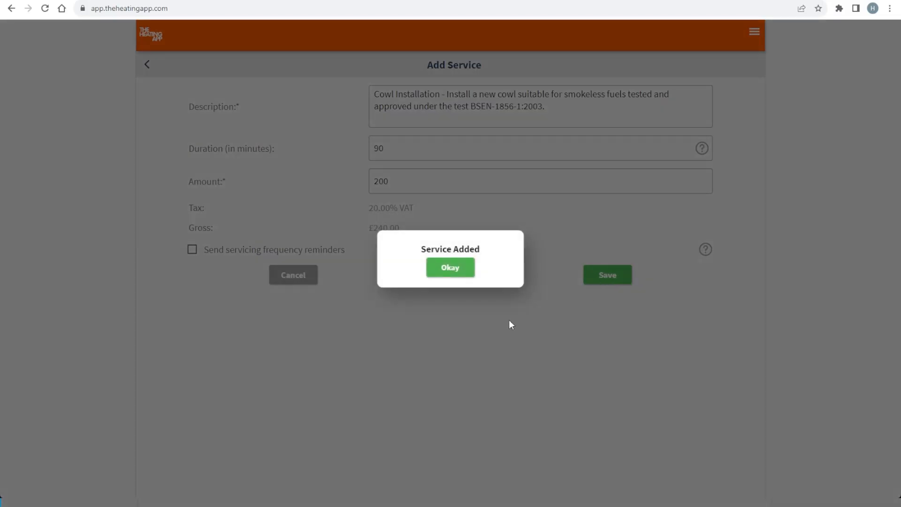
click(452, 272)
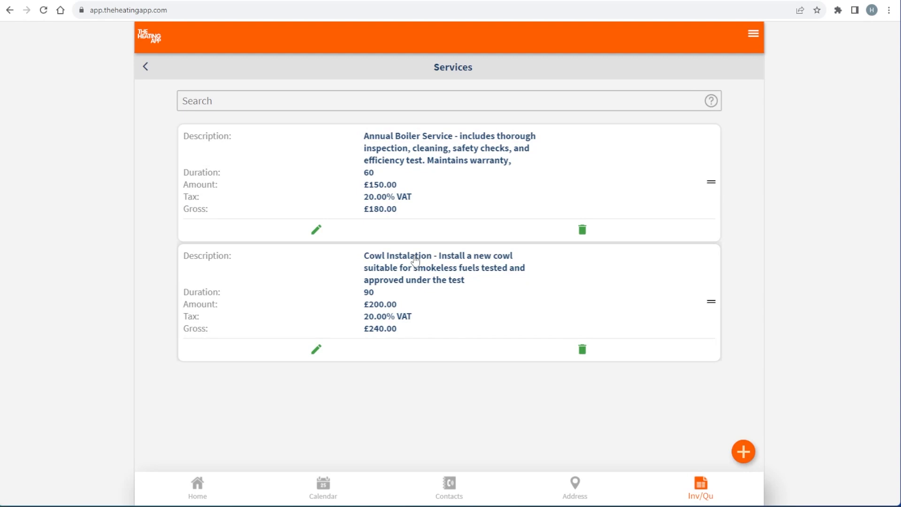
Start a third service described "Carbon Monoxide Detector with a Sealed Lithium Battery with a 10 year life".
click(742, 451)
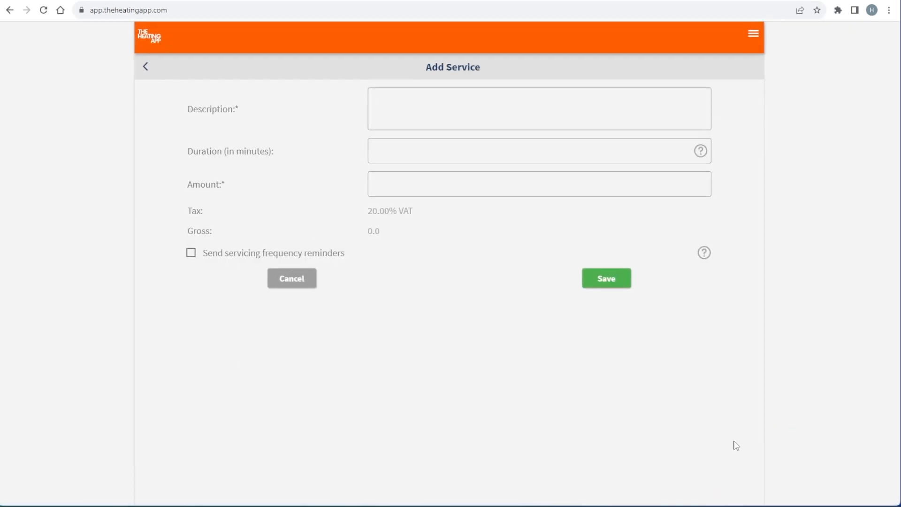
click(590, 101)
text(C)
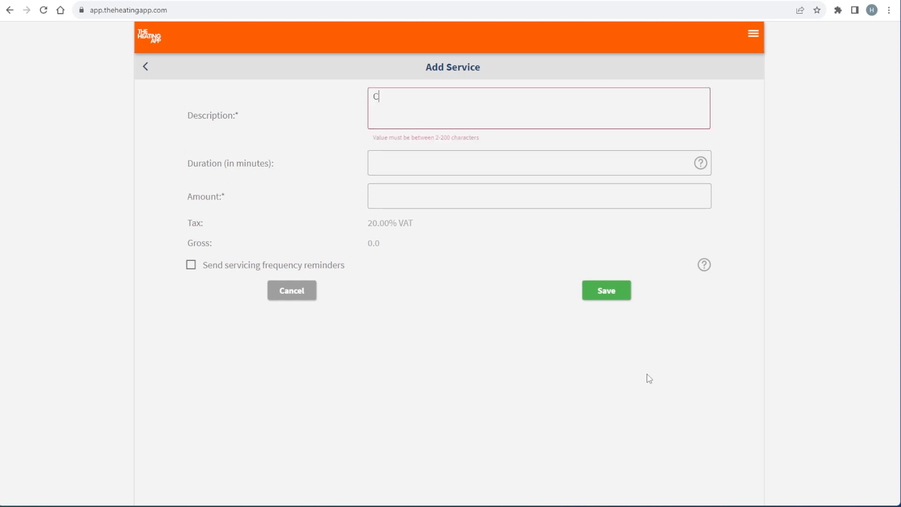
text(arb)
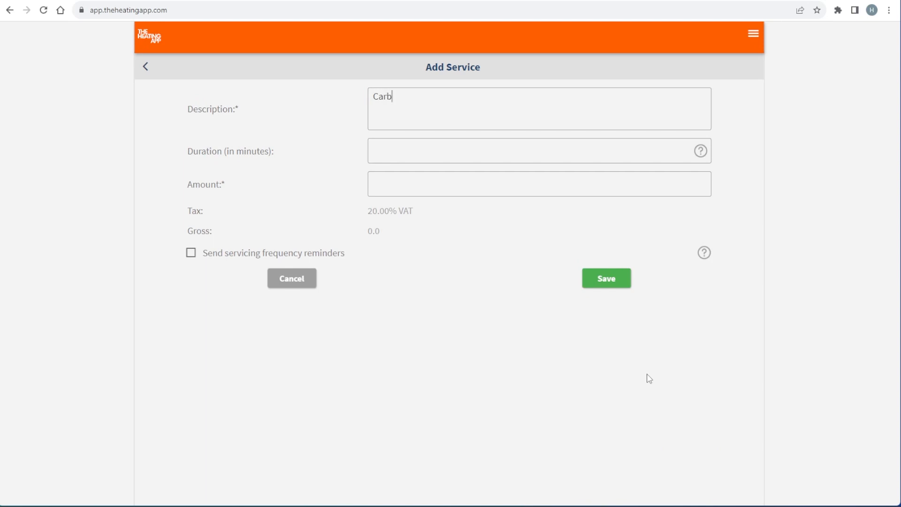
text(on Monoxide Detector with a Sealed Lith)
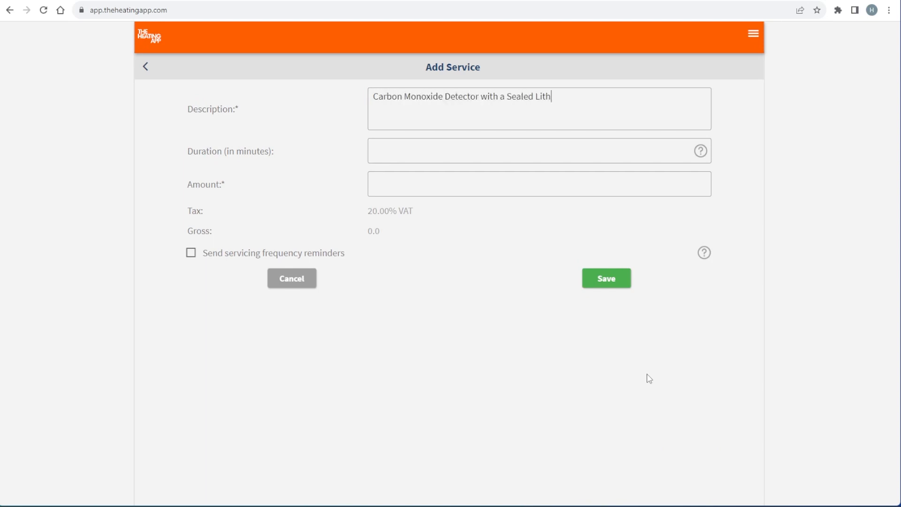
text(ium Battery with a 10 year life)
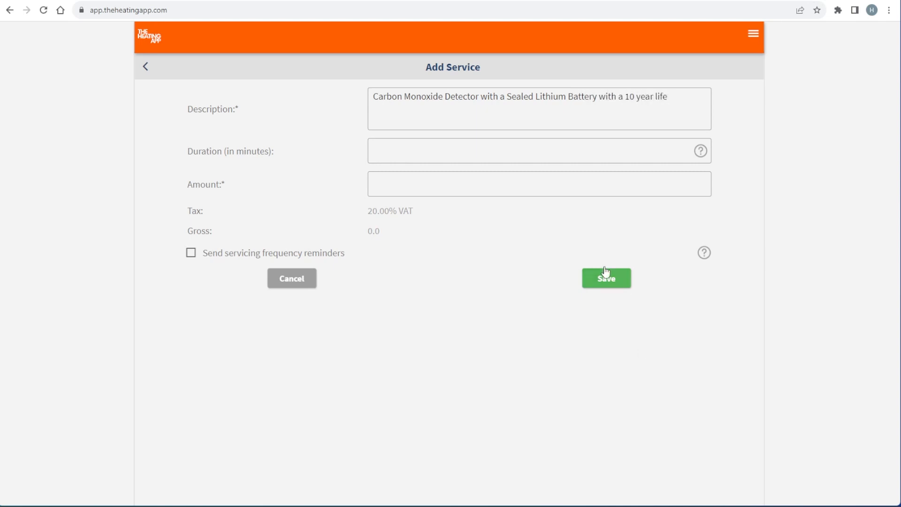
Set the carbon monoxide detector's duration to 0 minutes and amount to 30, and save the service.
click(533, 161)
text(0)
click(493, 193)
text(30)
click(603, 285)
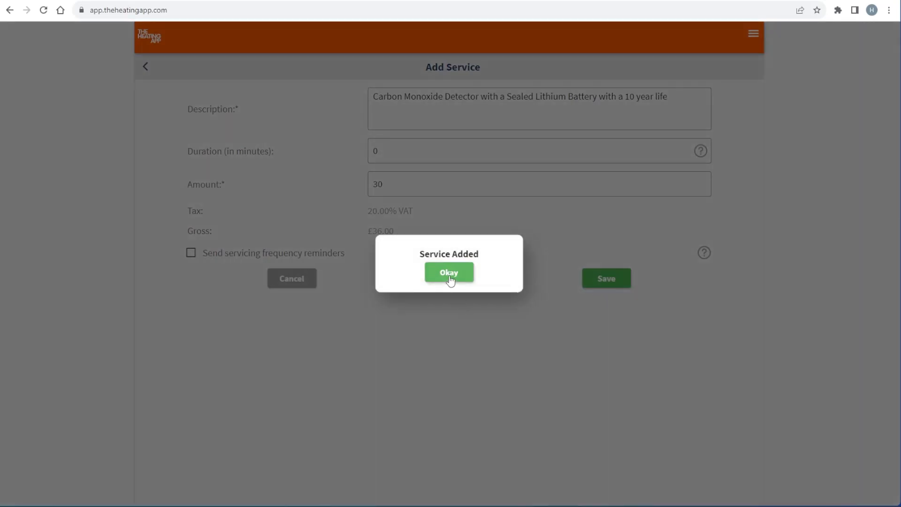
click(451, 278)
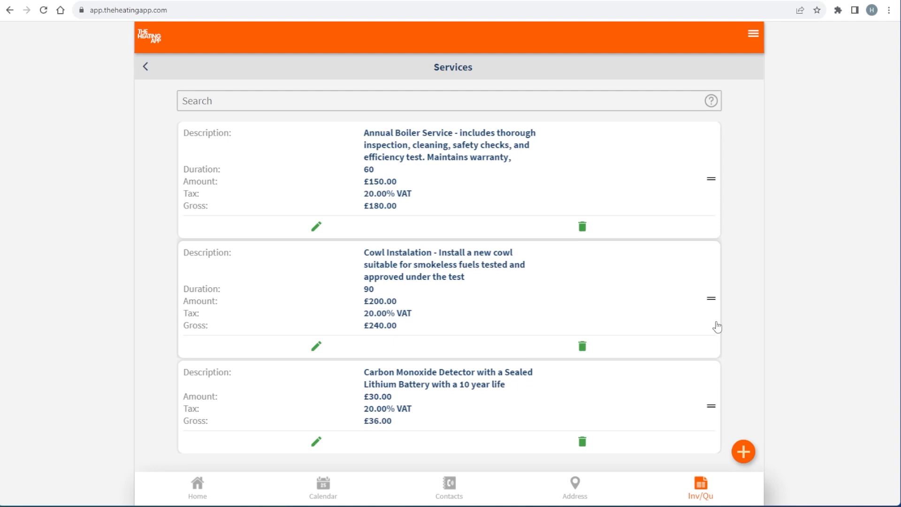
Move the cowl installation service above the annual boiler service and save the new list order.
drag(710, 298, 724, 175)
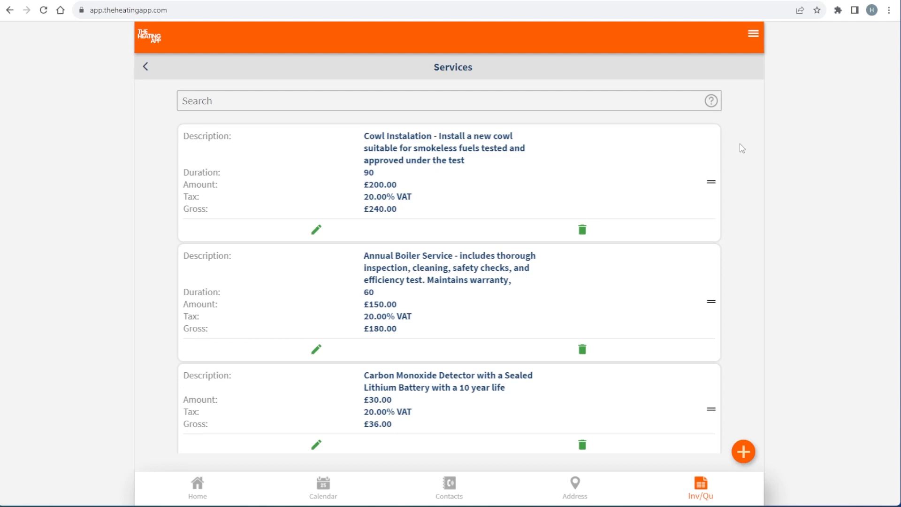
click(753, 32)
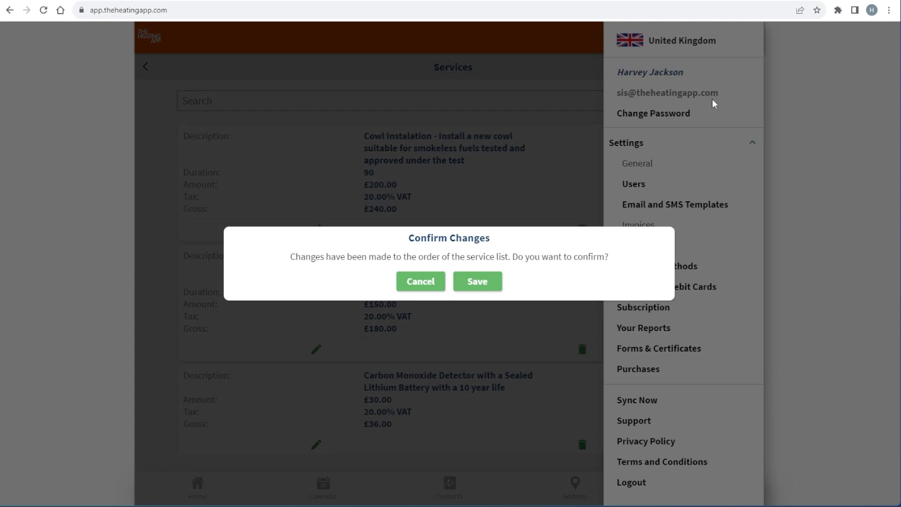
click(482, 288)
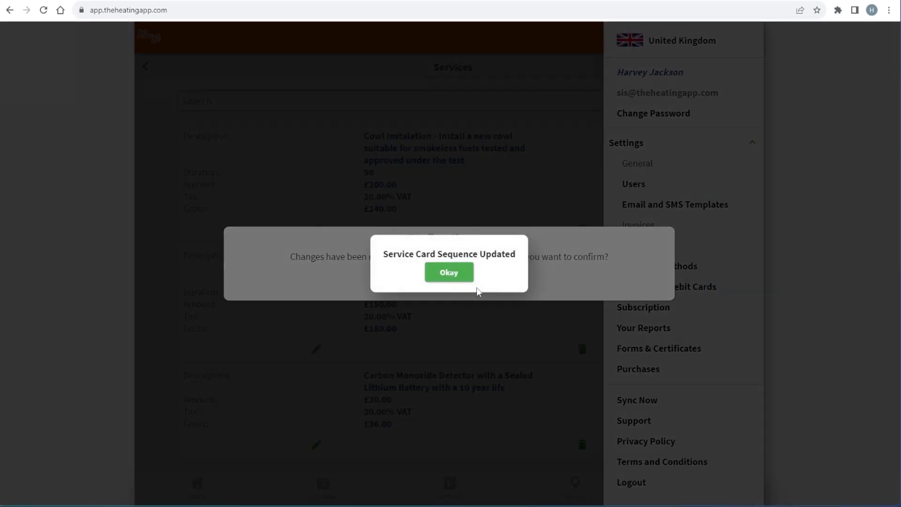
click(448, 277)
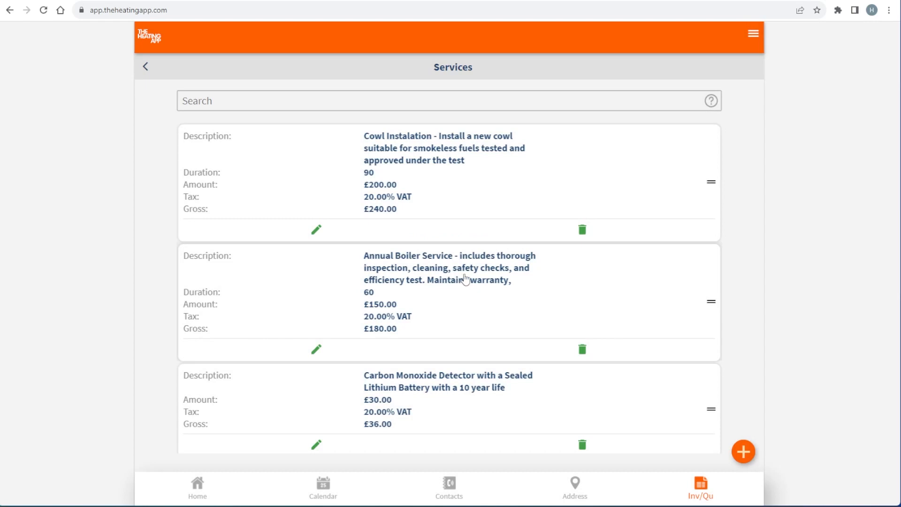
Sync the account's data with the newly configured services.
click(754, 35)
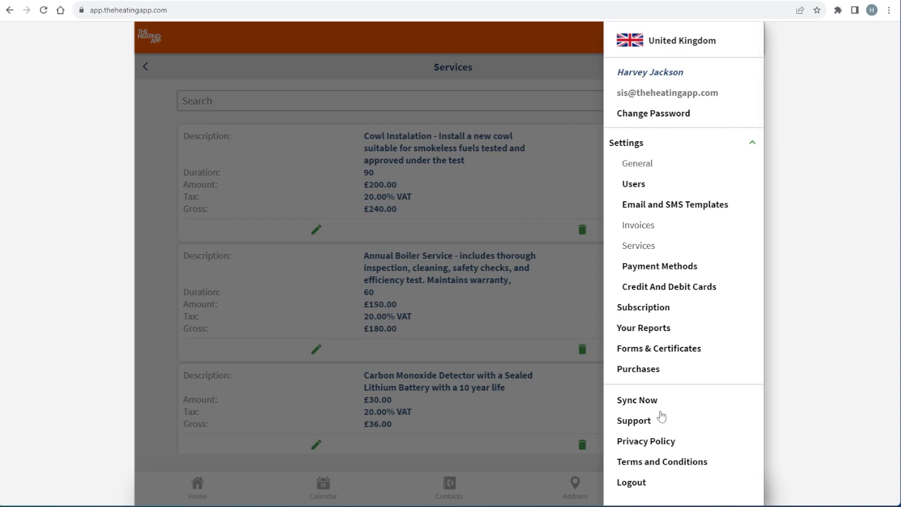
click(637, 402)
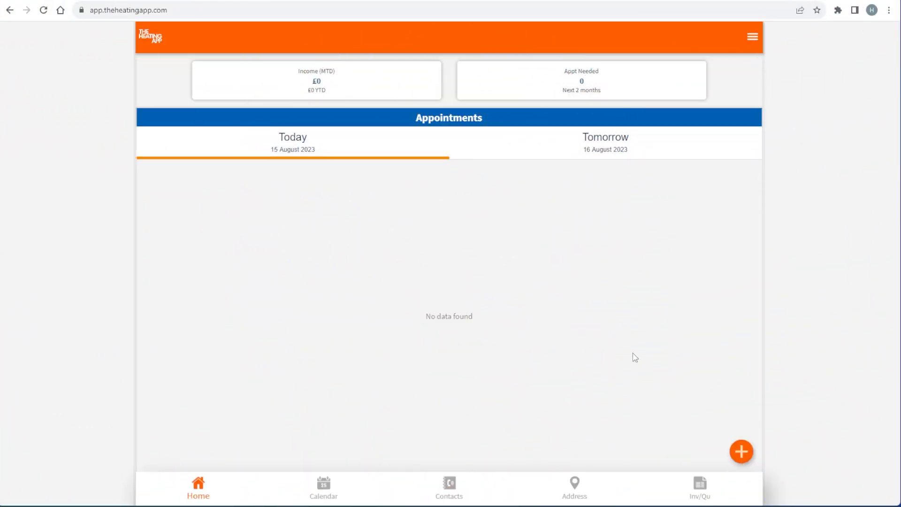
Launch the Stripe Connect registration from the credit and debit card settings, and return to the home screen.
click(751, 40)
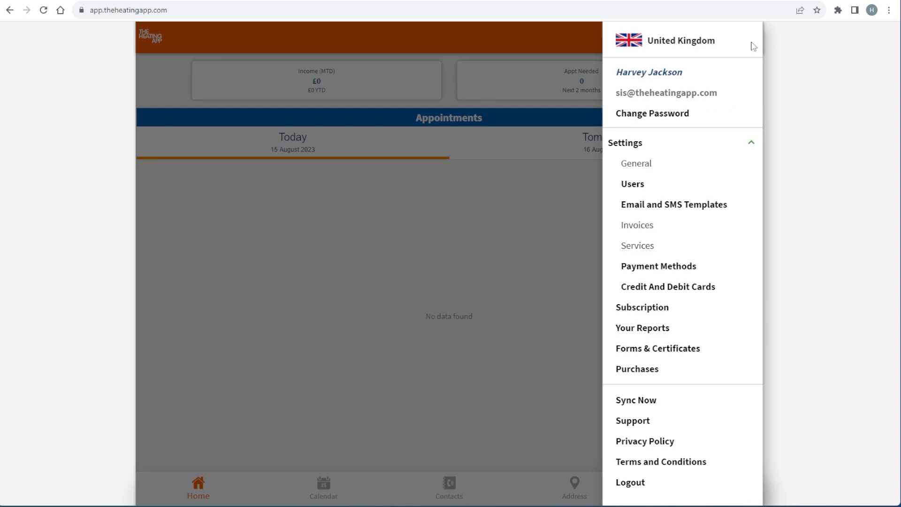
click(683, 292)
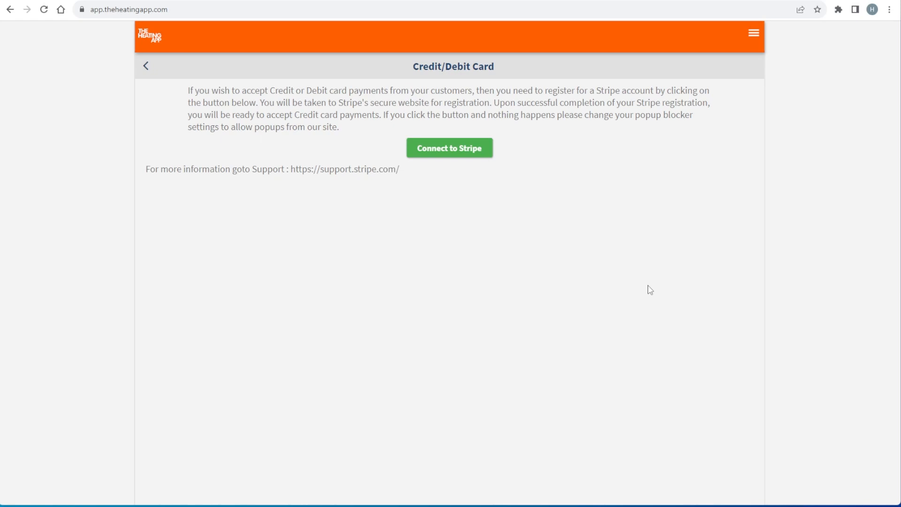
click(454, 149)
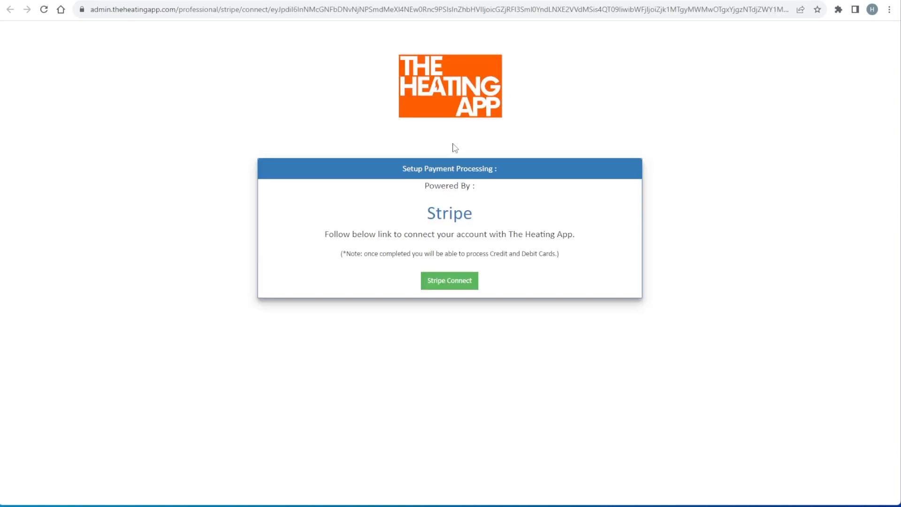
click(449, 283)
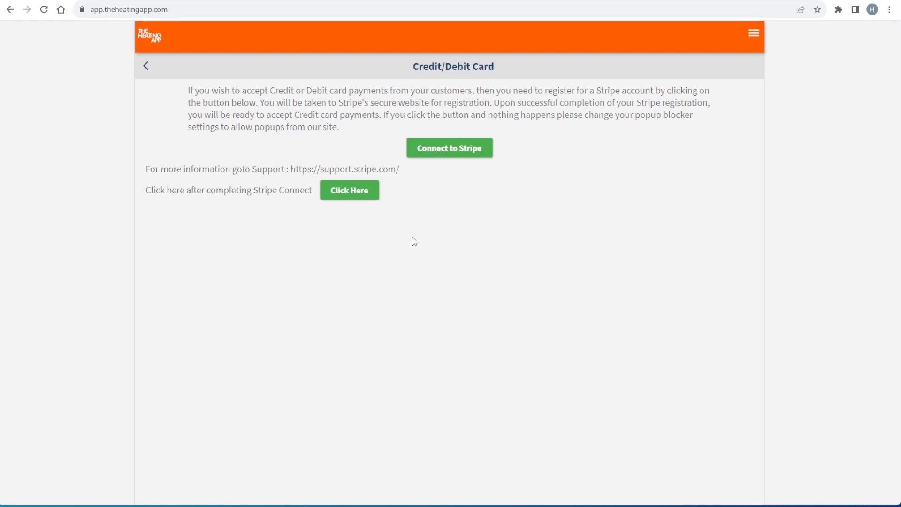
click(151, 40)
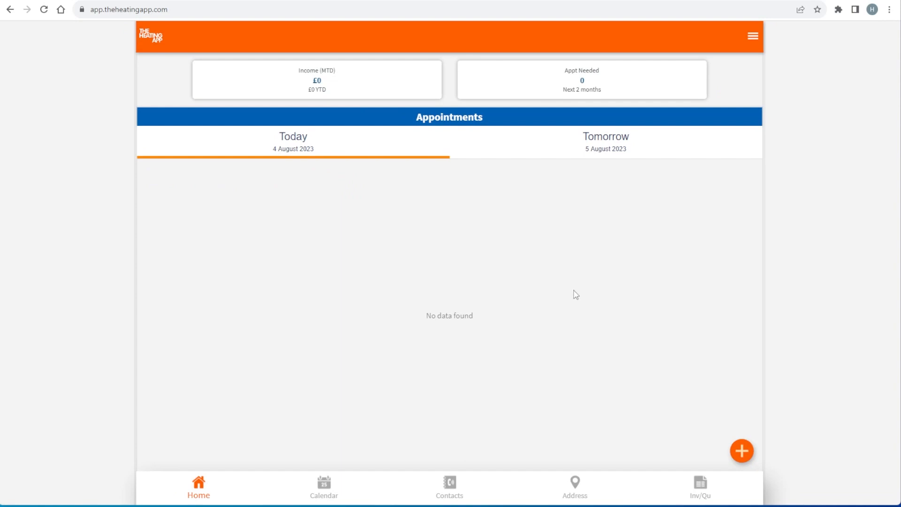
Add a payment method named "Credit and Debit Card Reader" and return to the home screen.
click(752, 38)
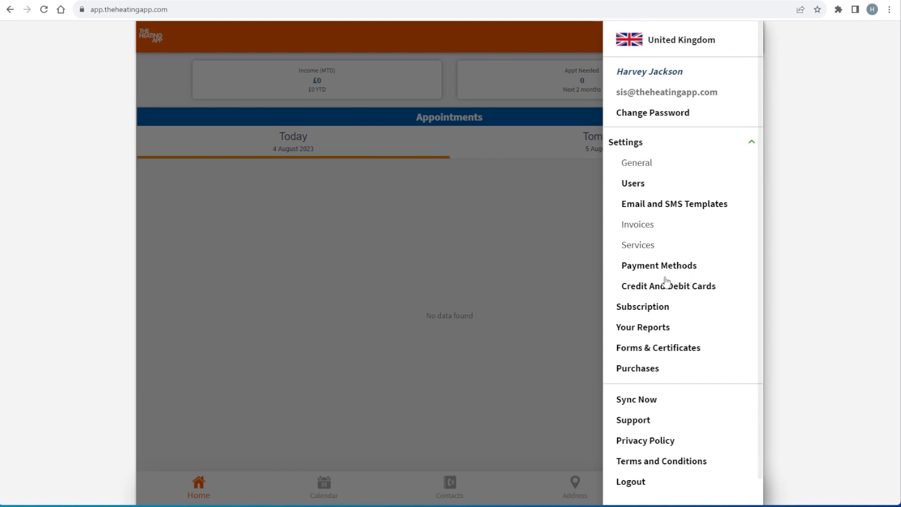
click(655, 266)
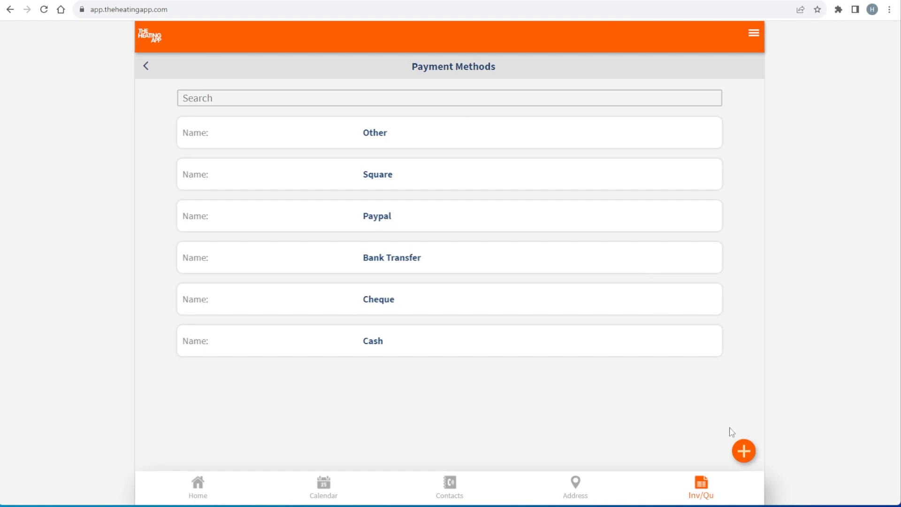
click(744, 451)
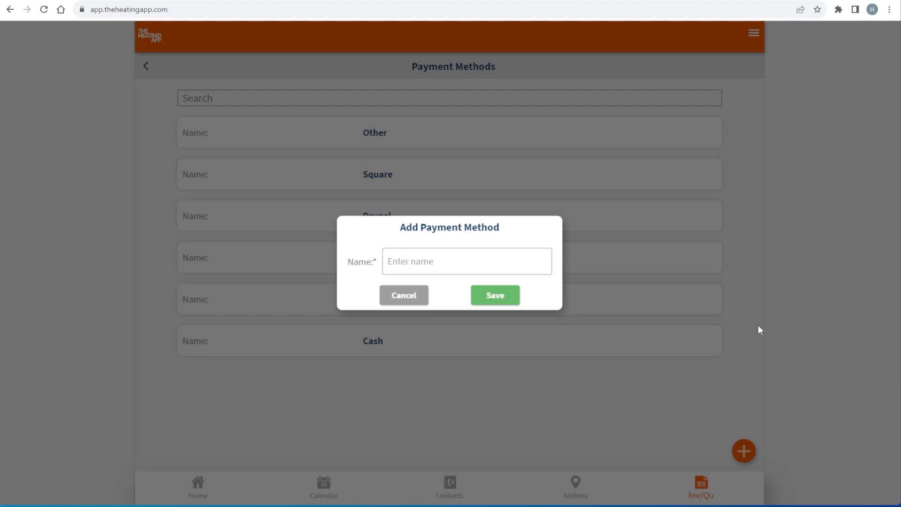
text(Credit and Debit Card Reader)
click(496, 304)
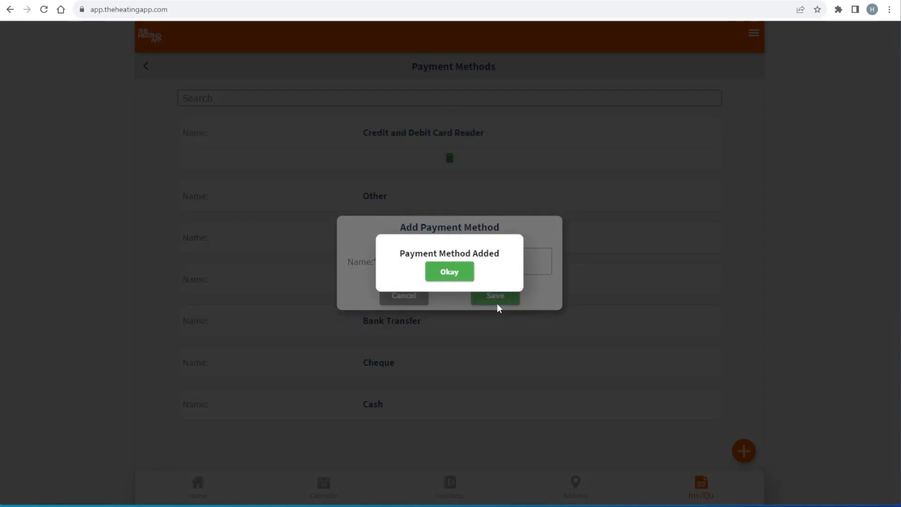
click(448, 274)
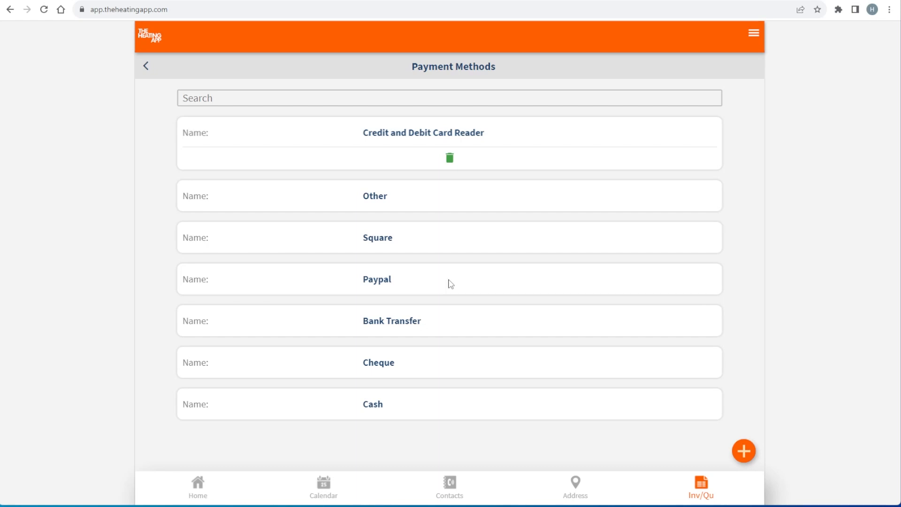
click(145, 35)
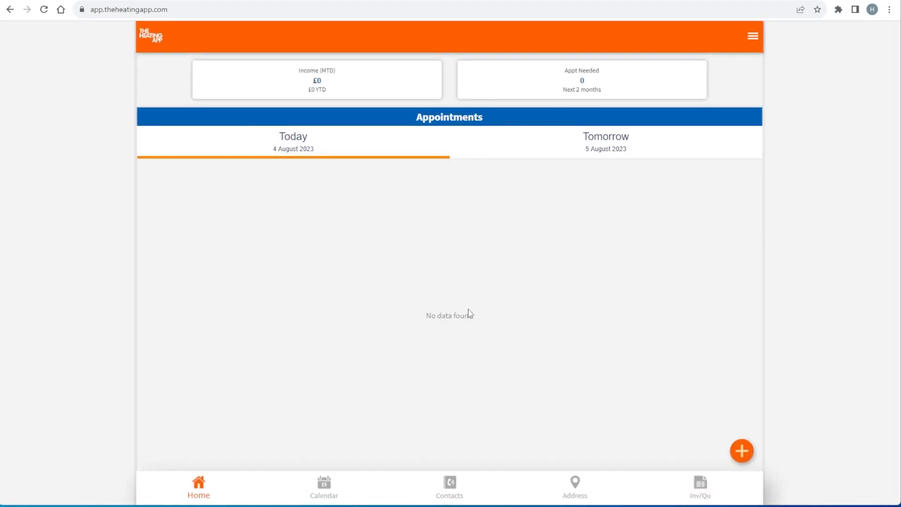